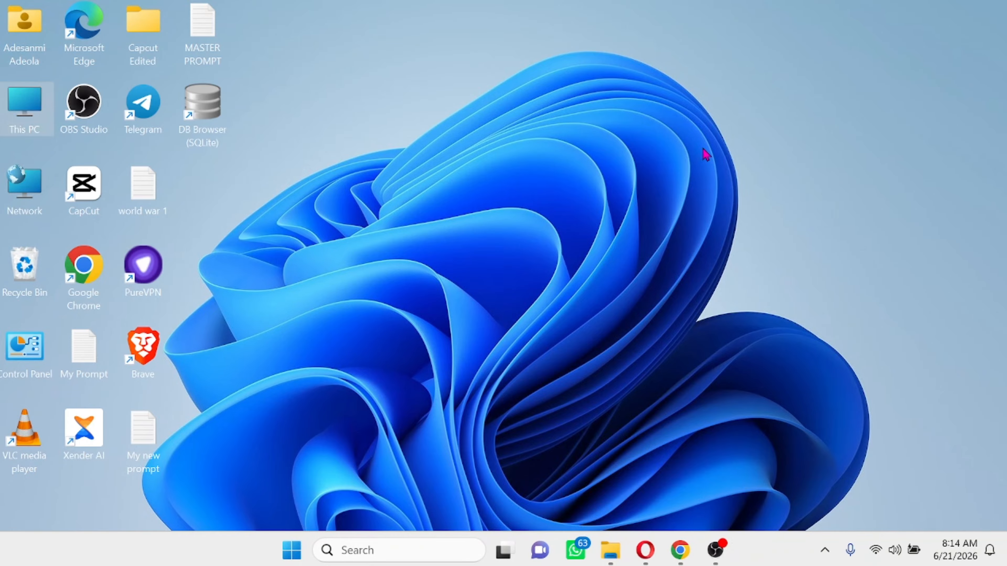
Find the Services app through a system search and run it as administrator
left_click(369, 552)
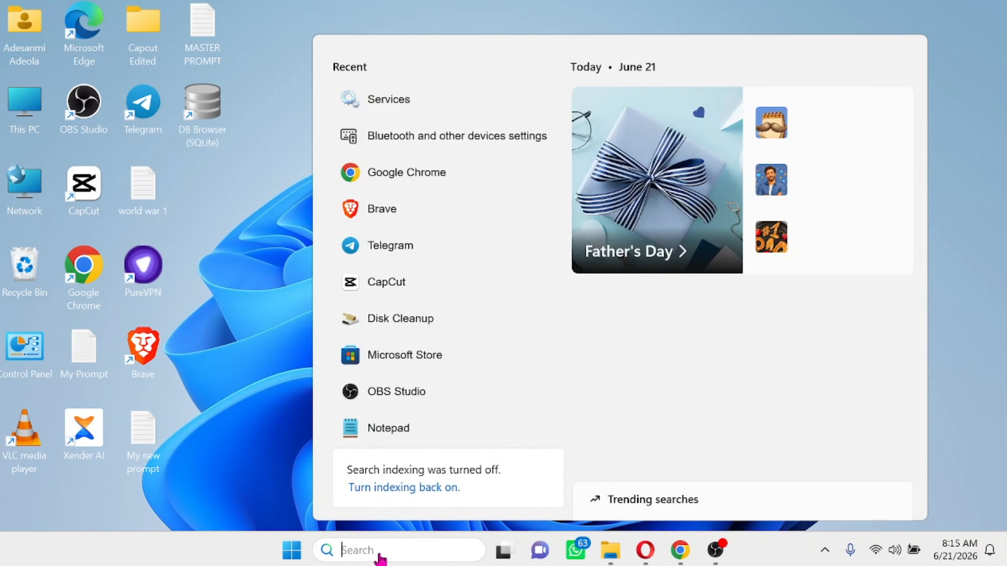
type("s")
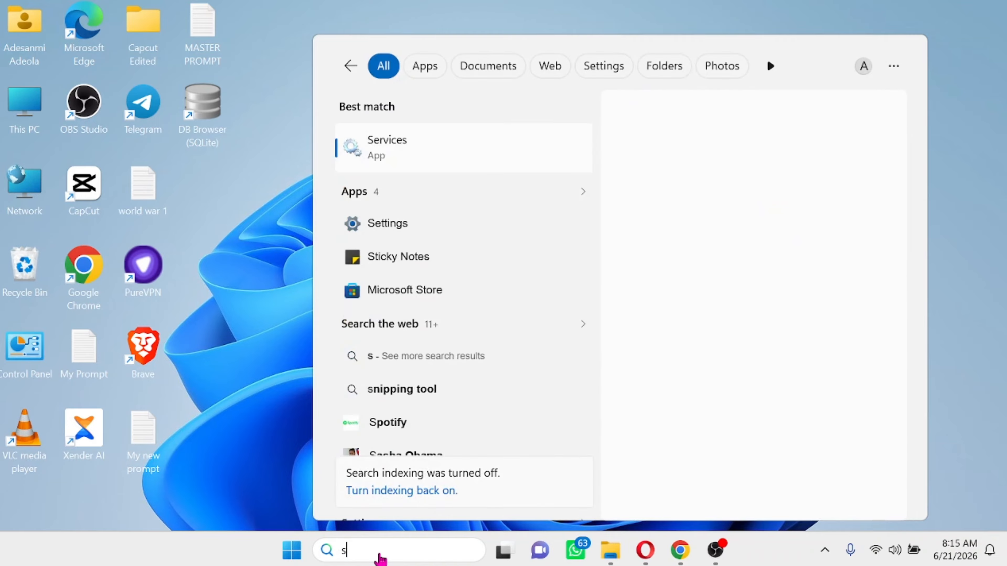
type("erv")
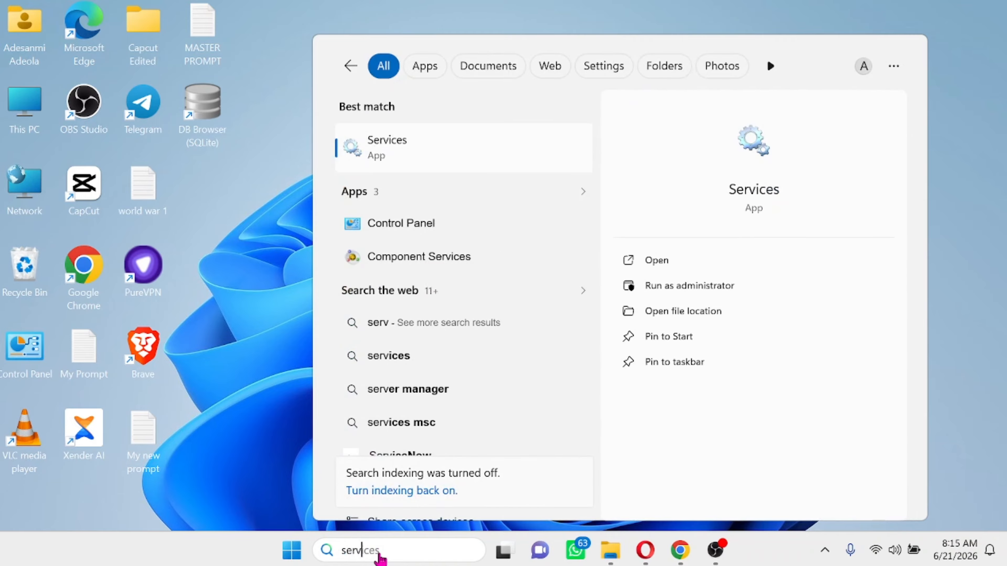
right_click(412, 157)
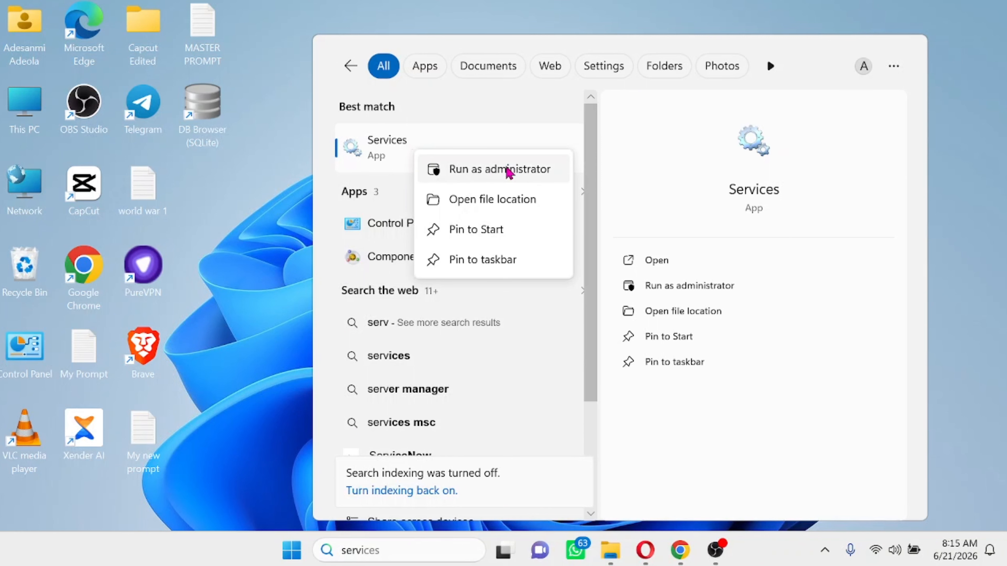
left_click(508, 170)
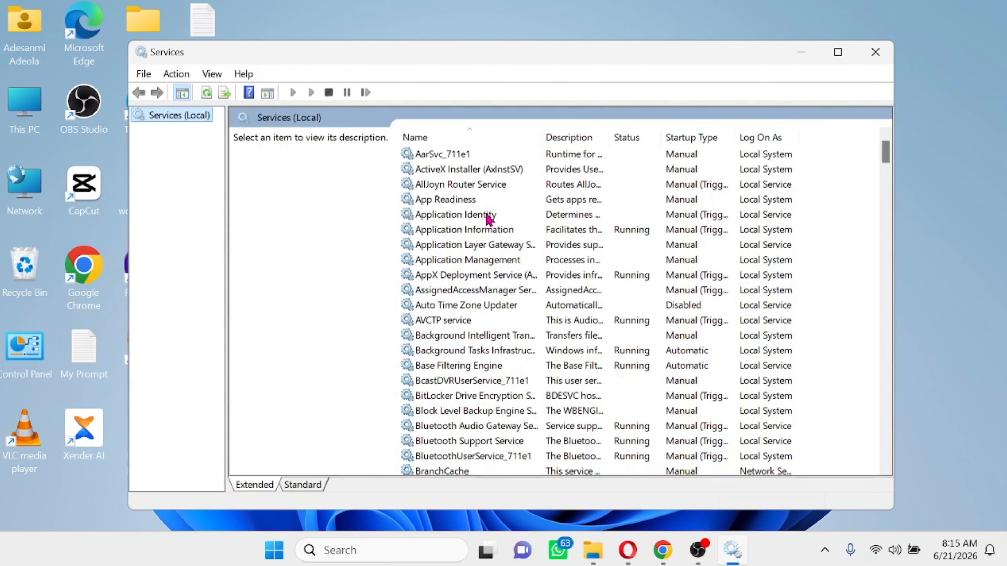
Find the Bluetooth Support Service in the services list and open its properties
scroll(488, 219, "down", 4)
left_click(629, 262)
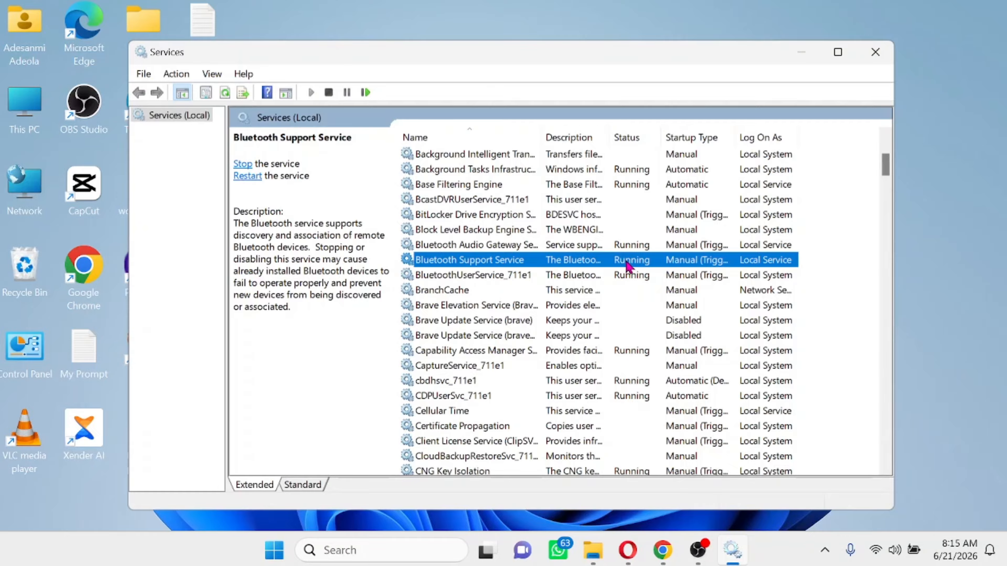
right_click(477, 263)
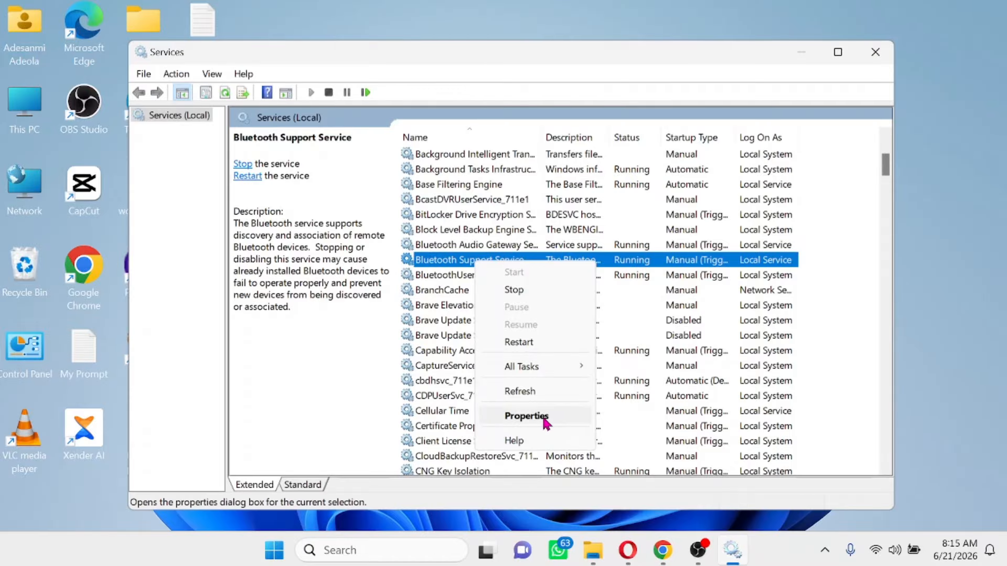
left_click(526, 416)
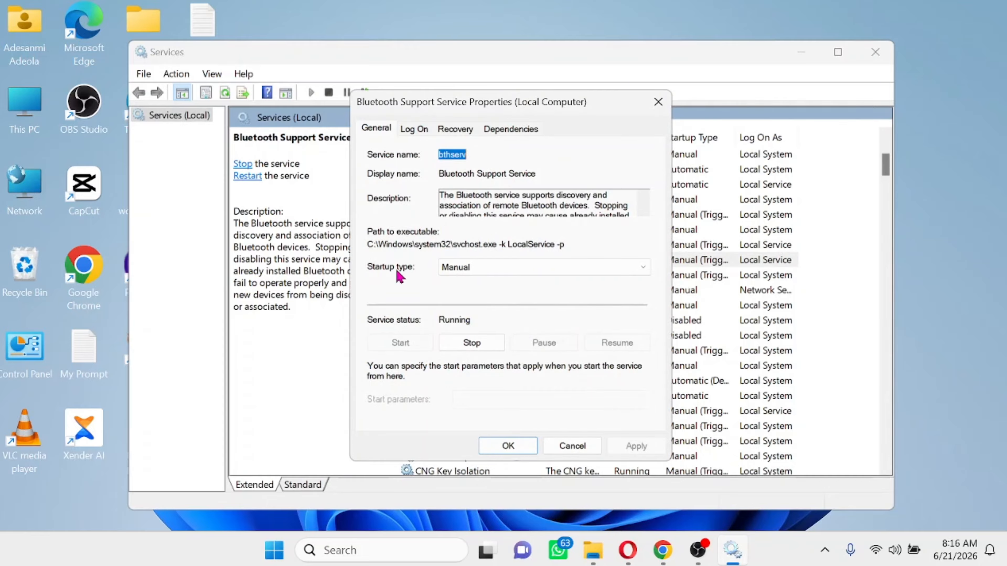
Choose the startup type for the Bluetooth Support Service, confirm its properties and close Services
left_click(543, 267)
left_click(495, 297)
left_click(508, 445)
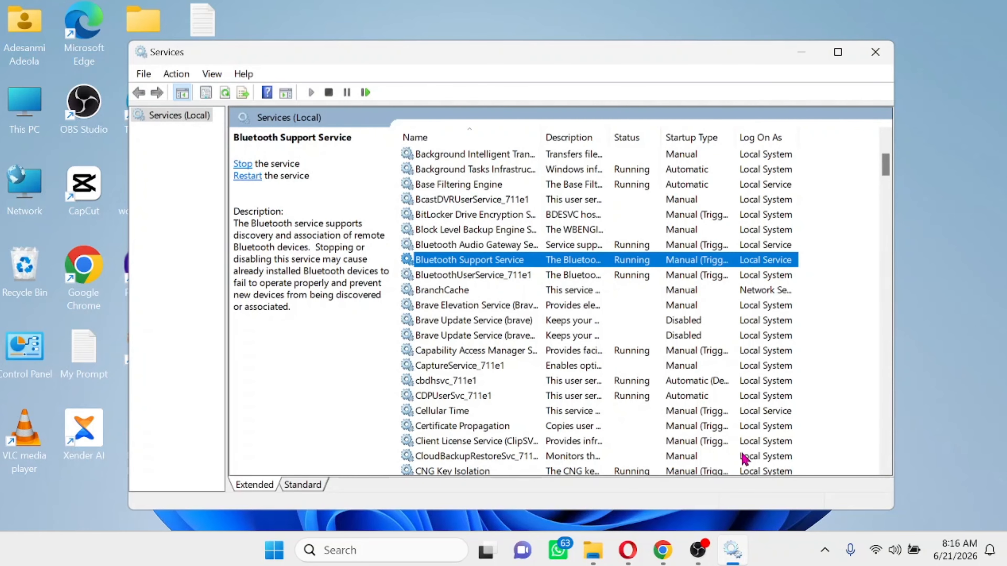
left_click(884, 50)
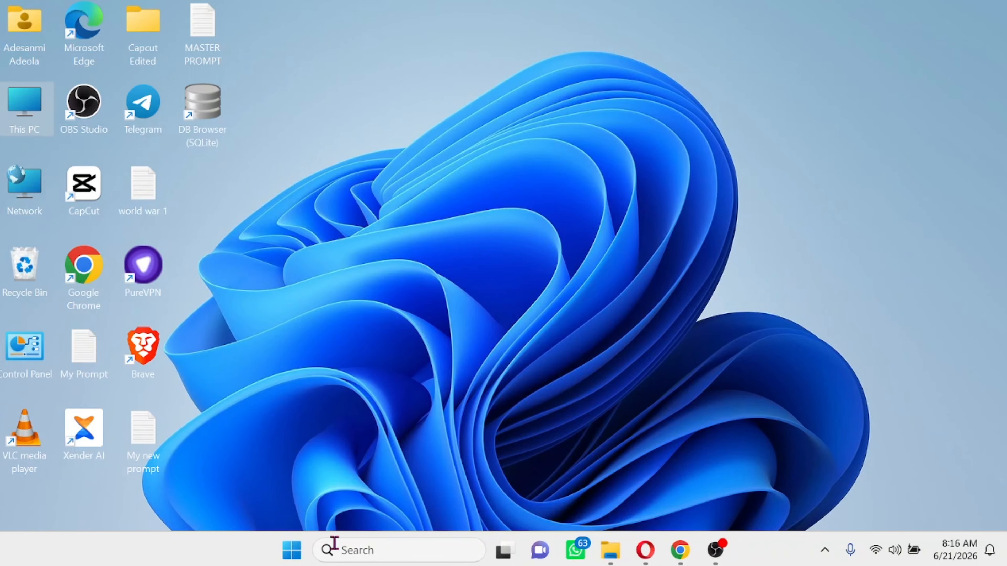
Check the Bluetooth switch on the Bluetooth devices page of Settings, and close Settings
left_click(301, 560)
left_click(495, 170)
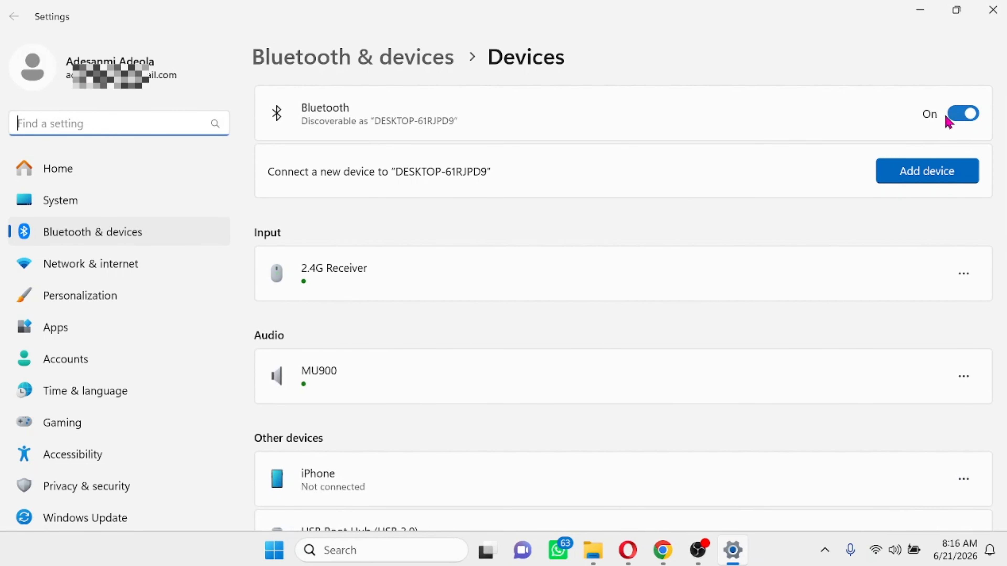
left_click(993, 10)
Open Device Manager and collapse the Human Interface Devices category
right_click(287, 558)
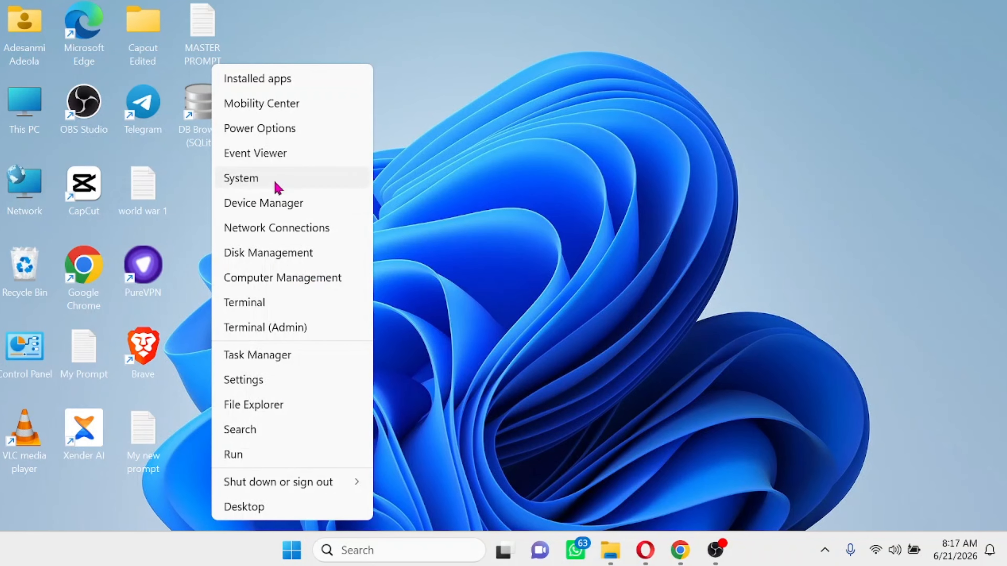
left_click(268, 209)
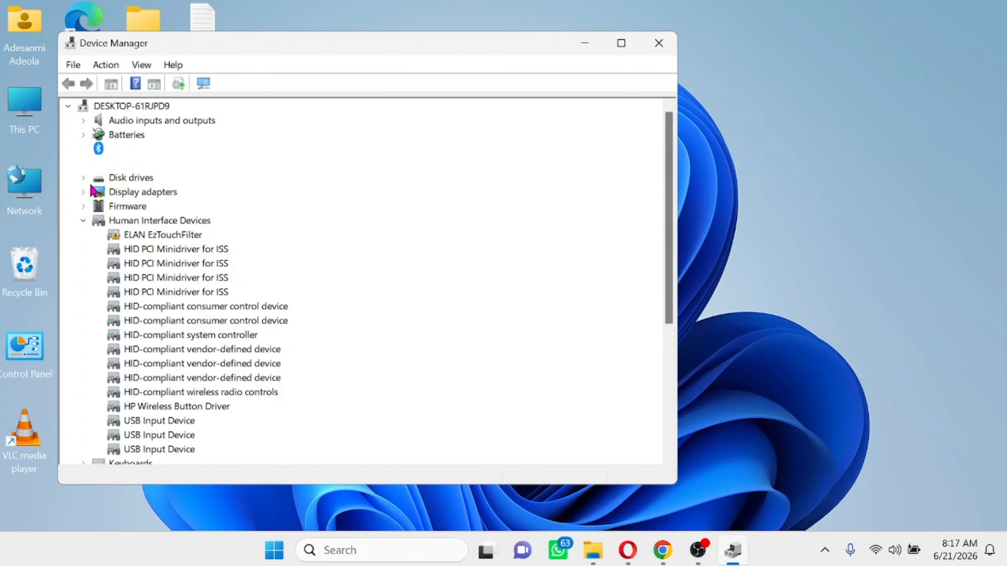
left_click(85, 221)
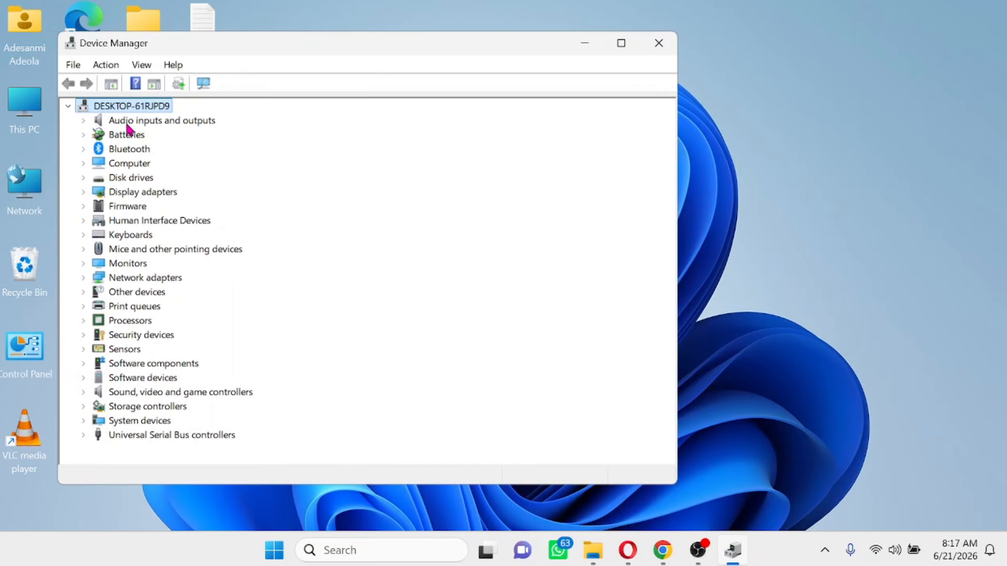
Scan the computer for hardware changes and collapse the Human Interface Devices category again
left_click(115, 66)
left_click(197, 116)
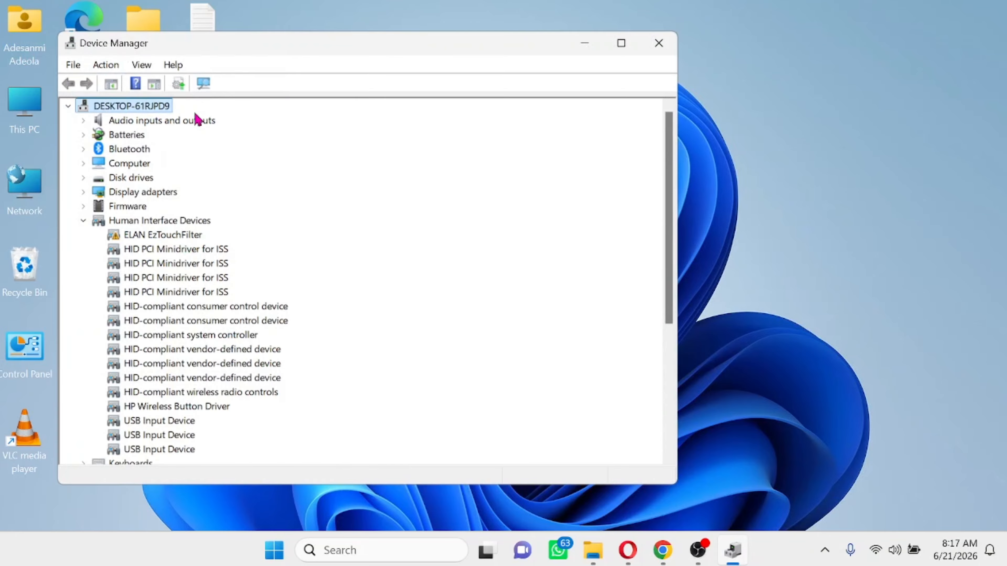
left_click(84, 221)
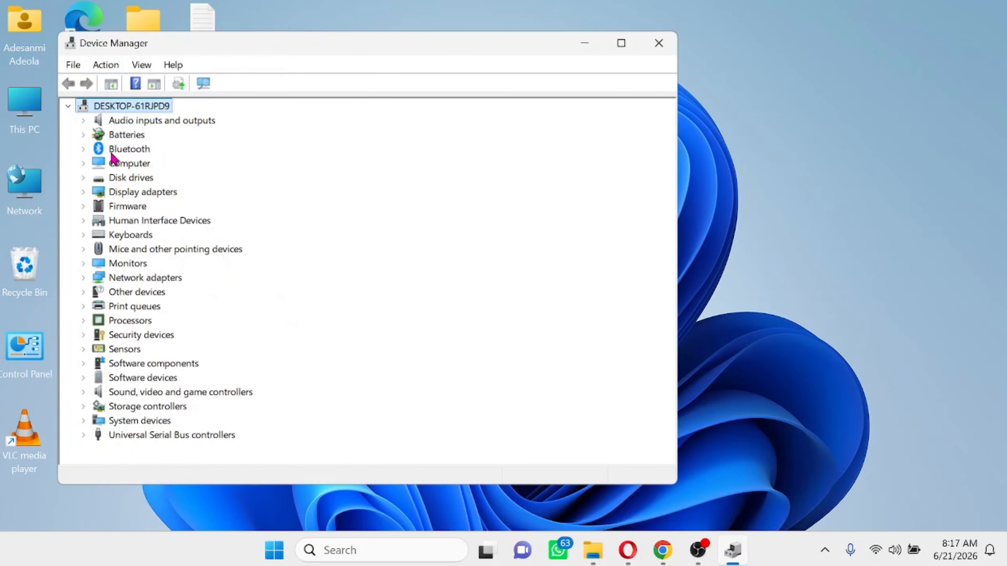
Start the Add Hardware Wizard for legacy hardware and choose to select the hardware manually from a list
left_click(106, 64)
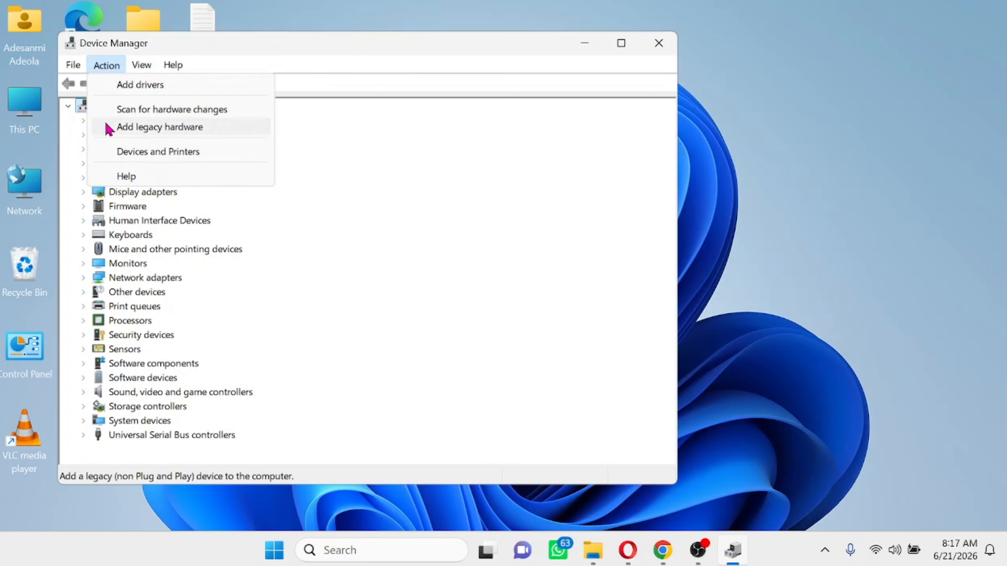
left_click(152, 128)
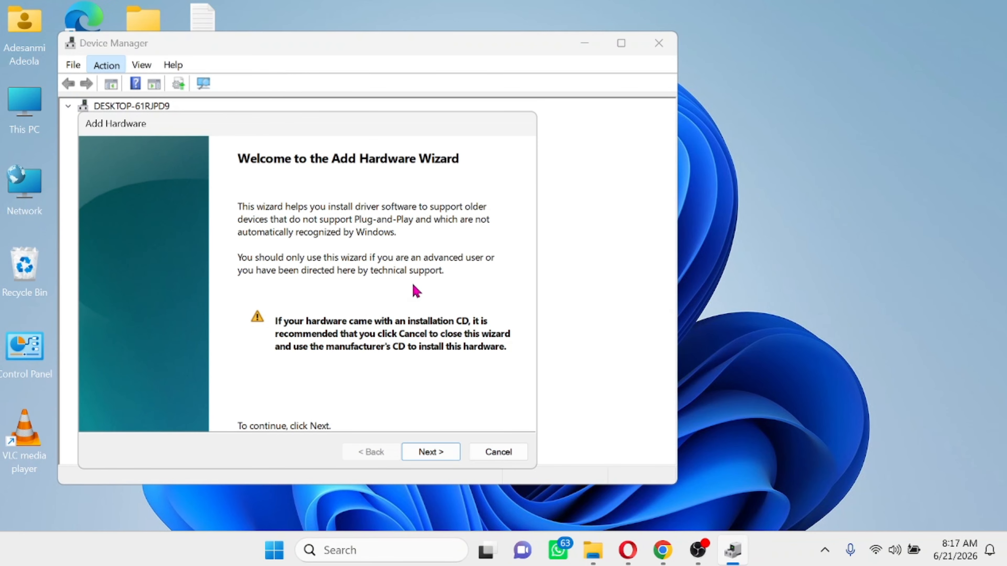
left_click(430, 458)
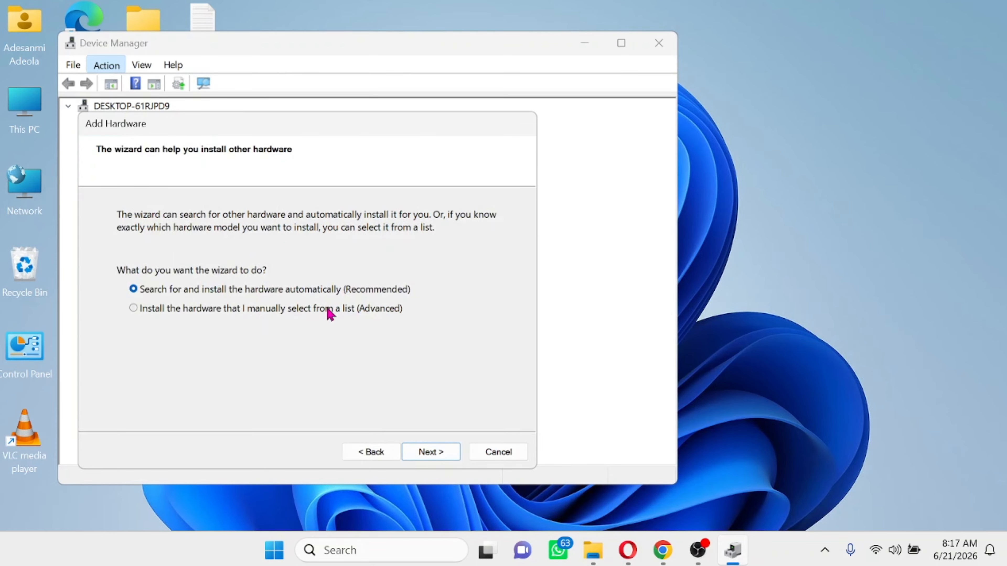
left_click(334, 308)
left_click(431, 452)
Choose Network adapters as the hardware type and continue to the driver selection
scroll(209, 326, "down", 2)
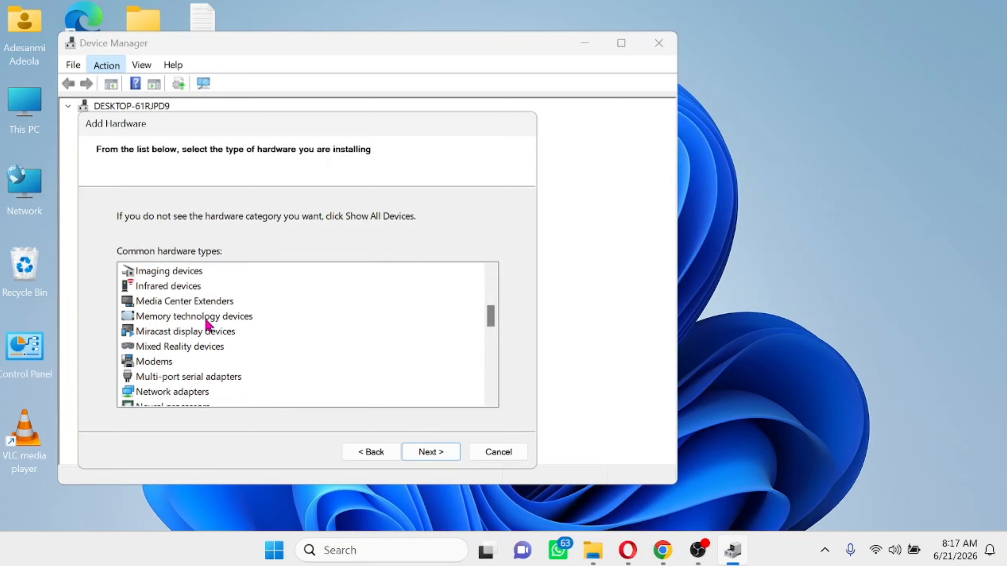
scroll(207, 323, "down", 2)
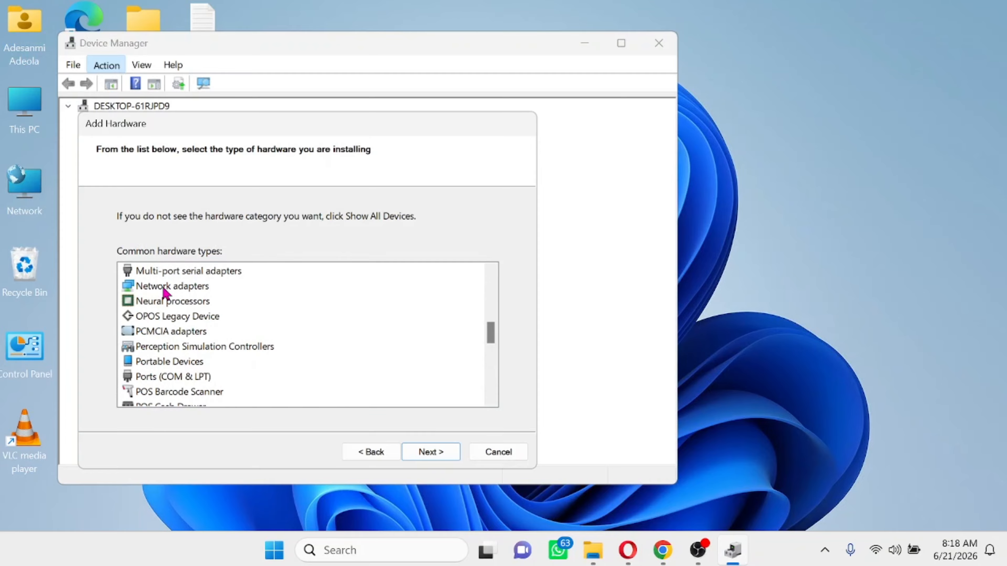
left_click(163, 289)
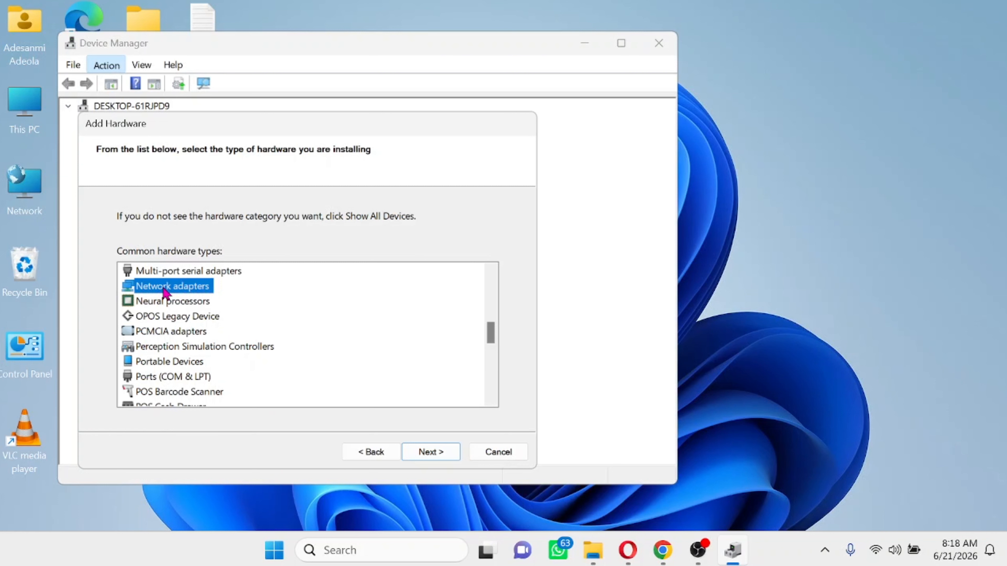
left_click(429, 456)
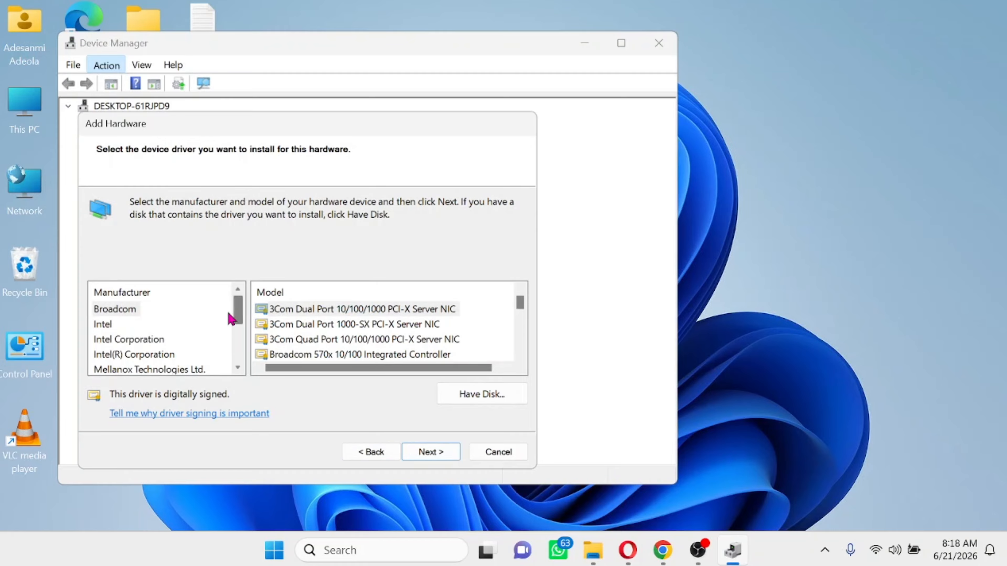
Examine the adapter models offered by Broadcom, Mellanox Technologies Ltd., Microsoft and WireGuard LLC, and cancel the wizard
left_click(105, 314)
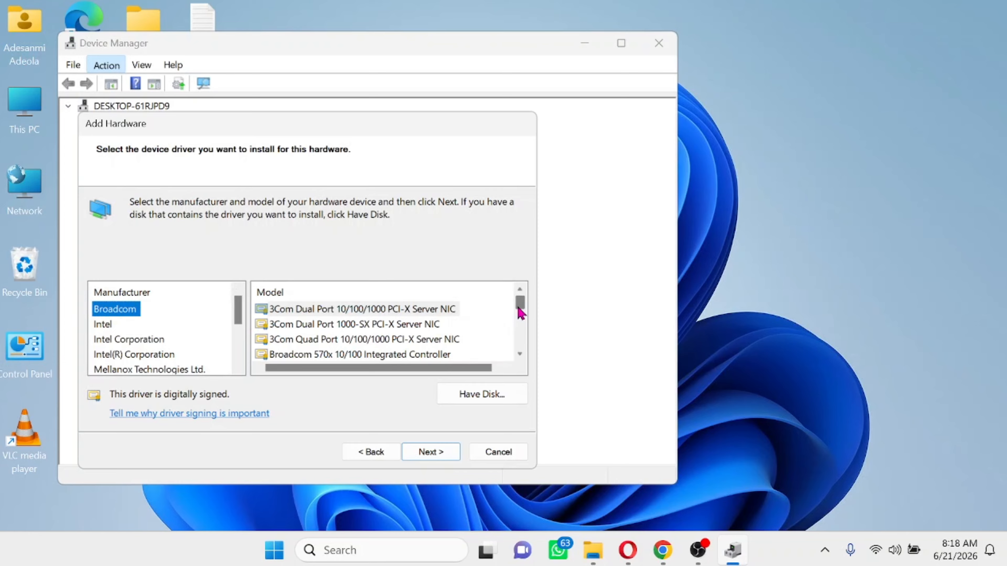
left_click_drag(520, 315, 526, 356)
left_click(149, 369)
left_click_drag(520, 337, 520, 343)
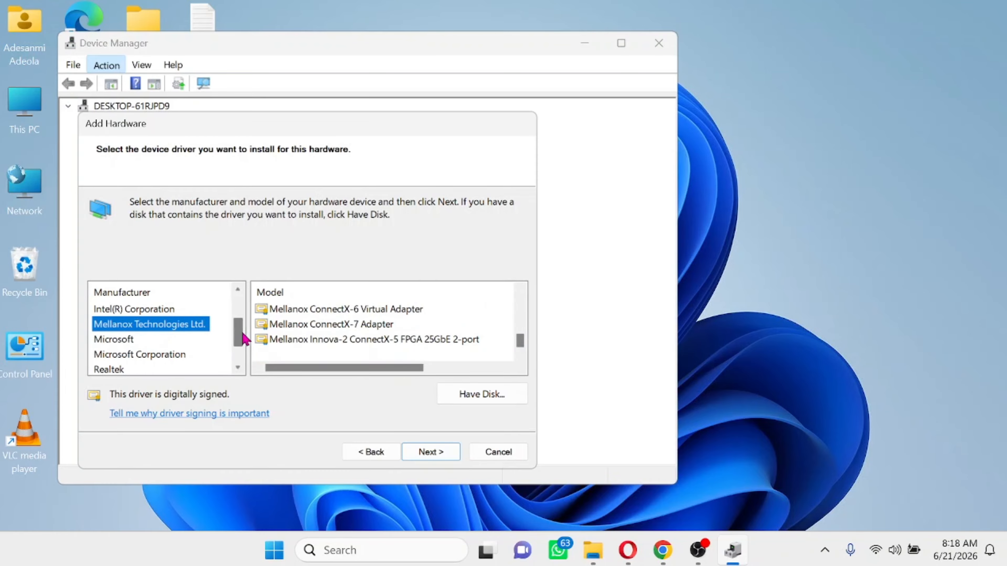
scroll(238, 337, "down", 1)
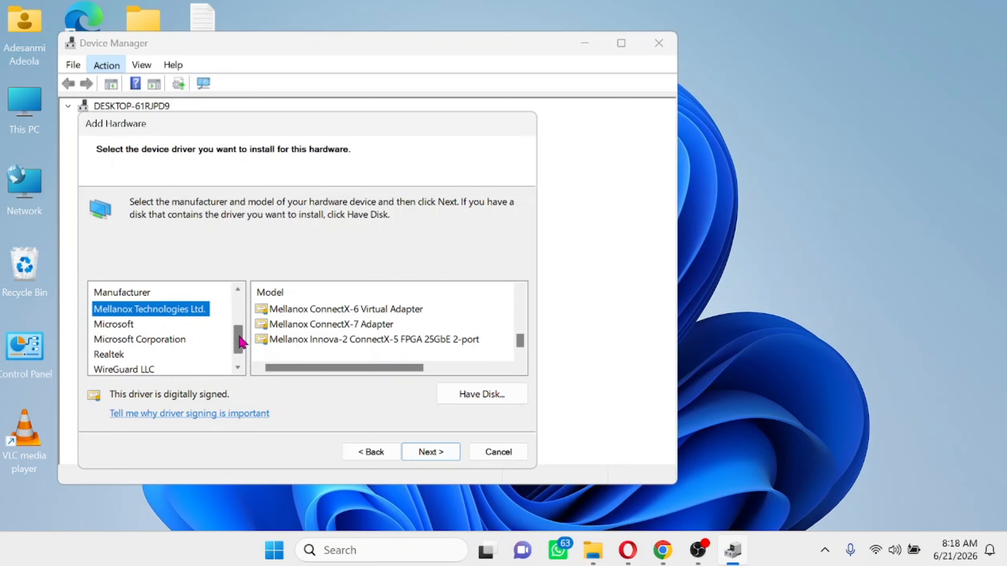
left_click(129, 327)
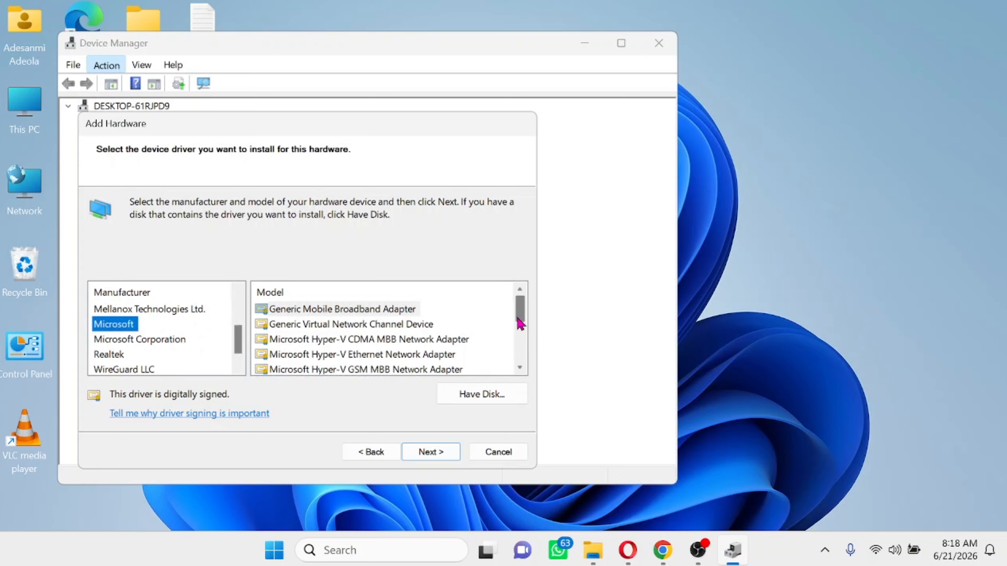
left_click_drag(520, 320, 522, 363)
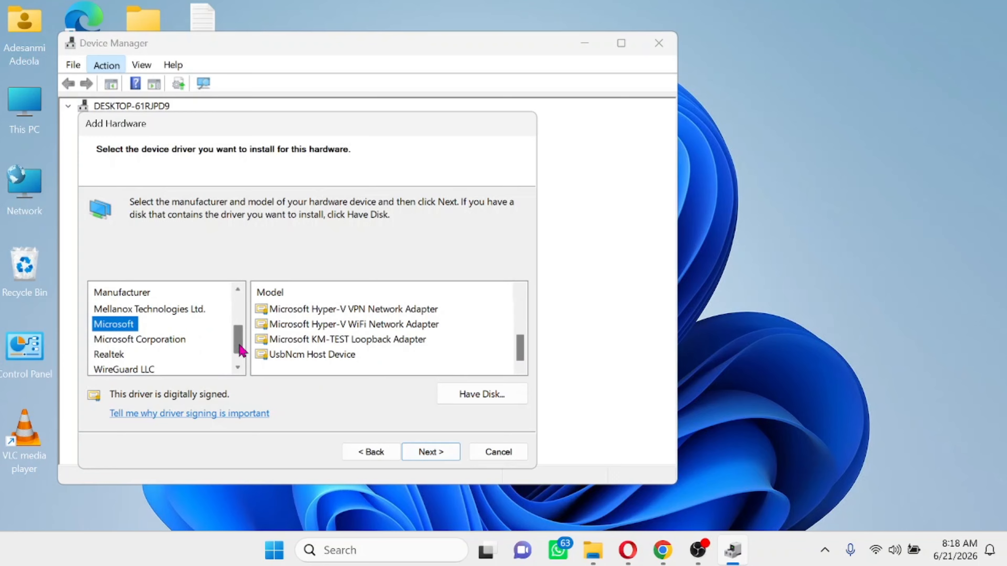
left_click_drag(240, 349, 239, 358)
left_click(124, 354)
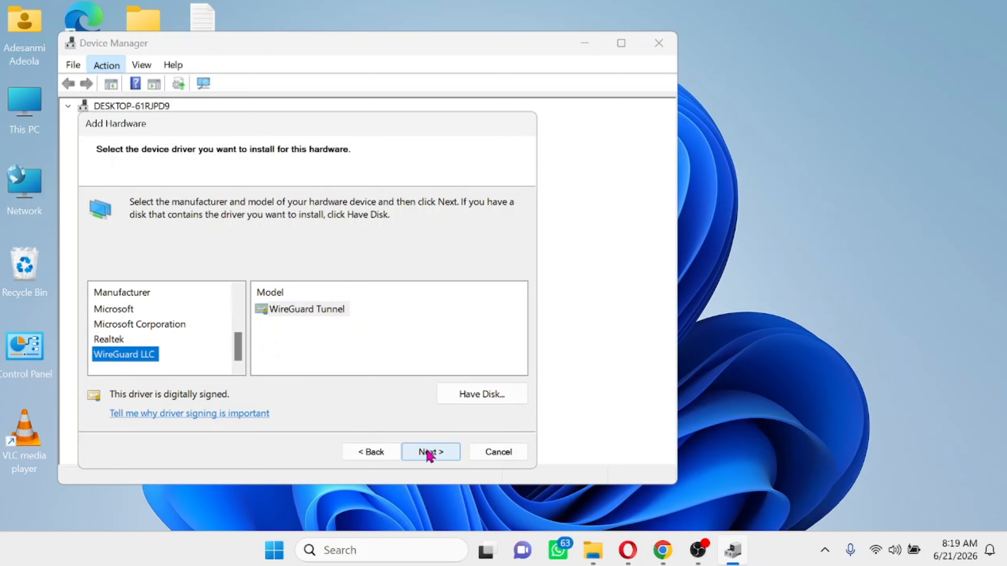
left_click(499, 452)
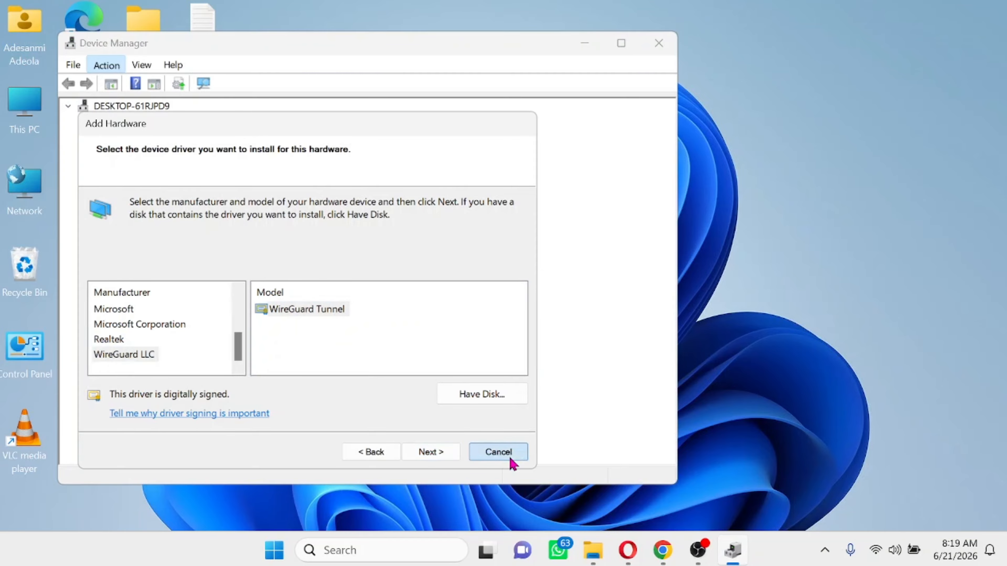
Try the Add drivers command, collapse the Human Interface Devices category and close Device Manager
left_click(105, 64)
left_click(147, 82)
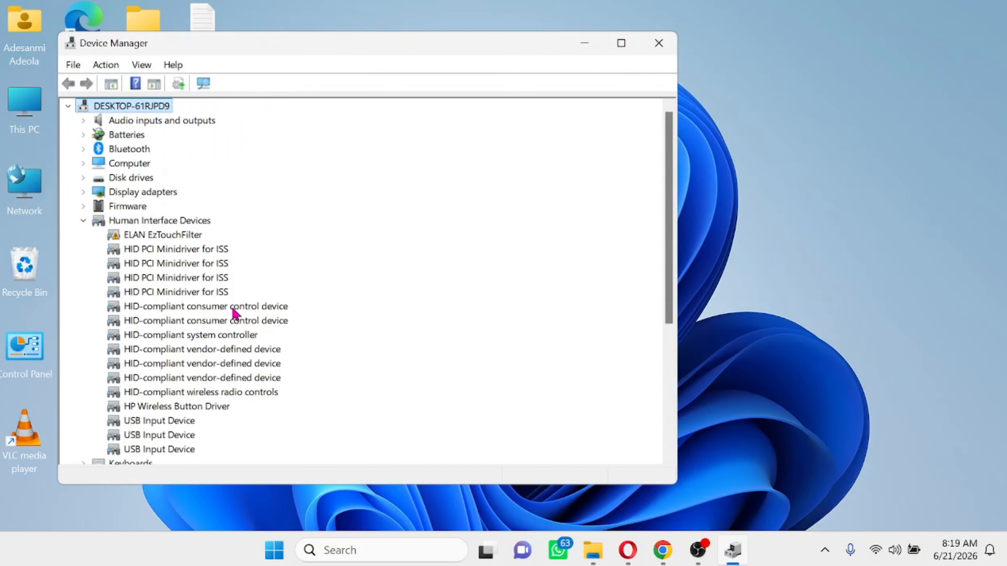
left_click(84, 220)
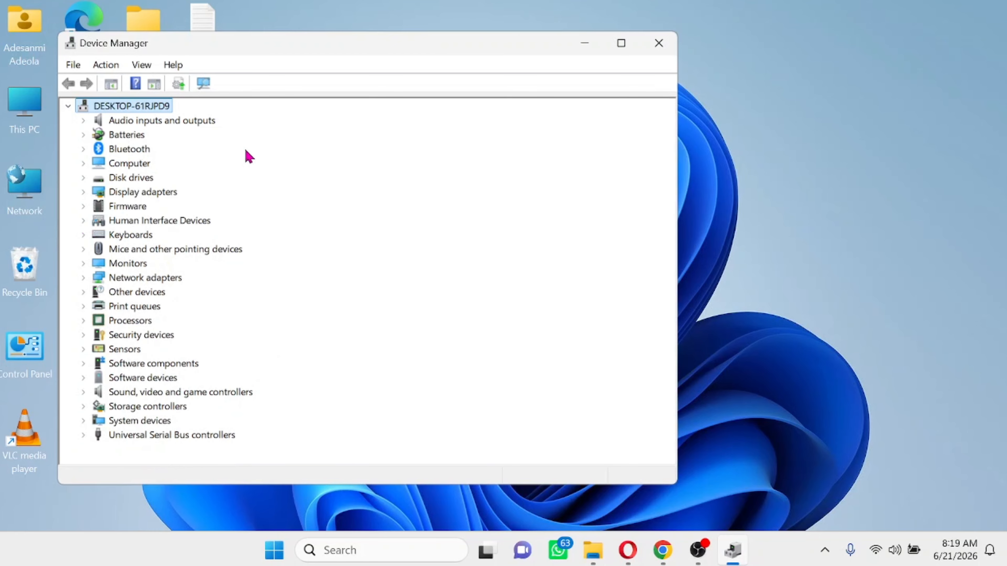
left_click(659, 43)
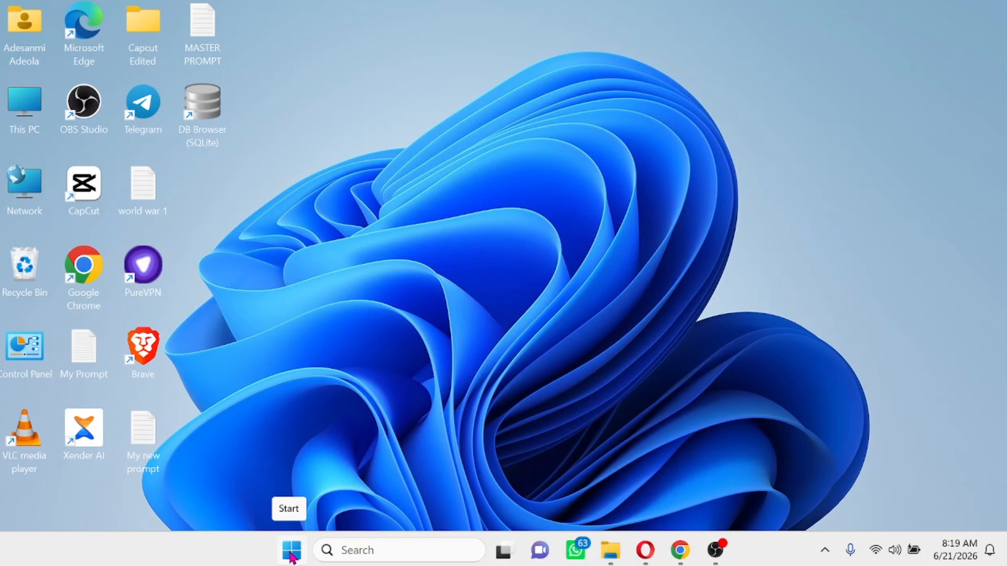
Open the Windows Update page in Settings
right_click(292, 558)
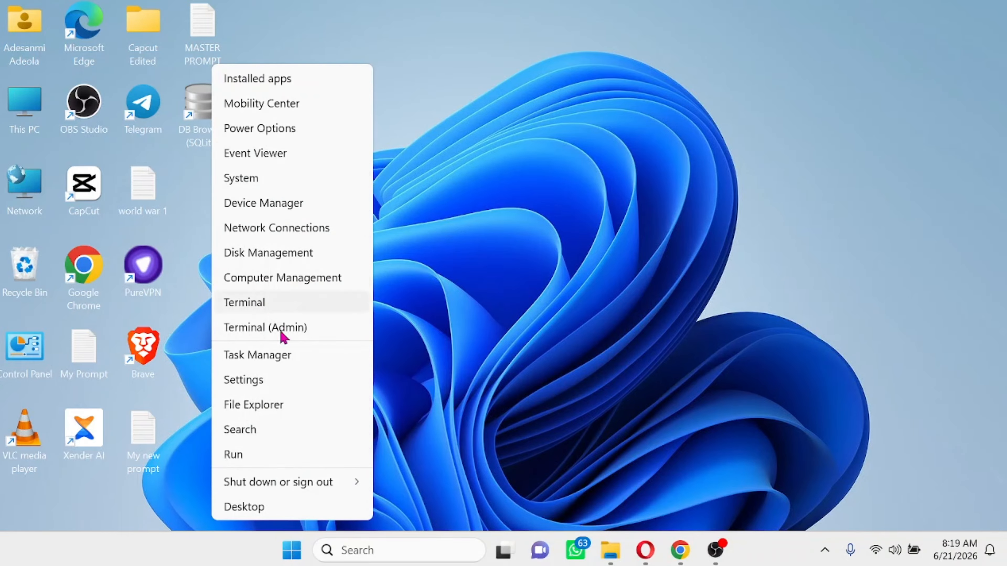
left_click(248, 384)
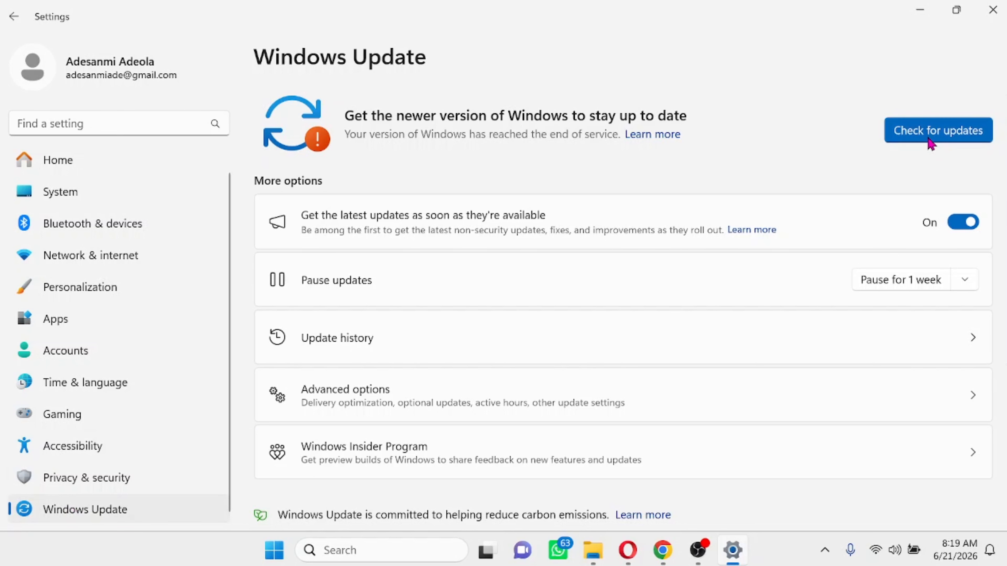
Check for Windows updates, look through the remaining options on the page and minimise Settings
left_click(928, 141)
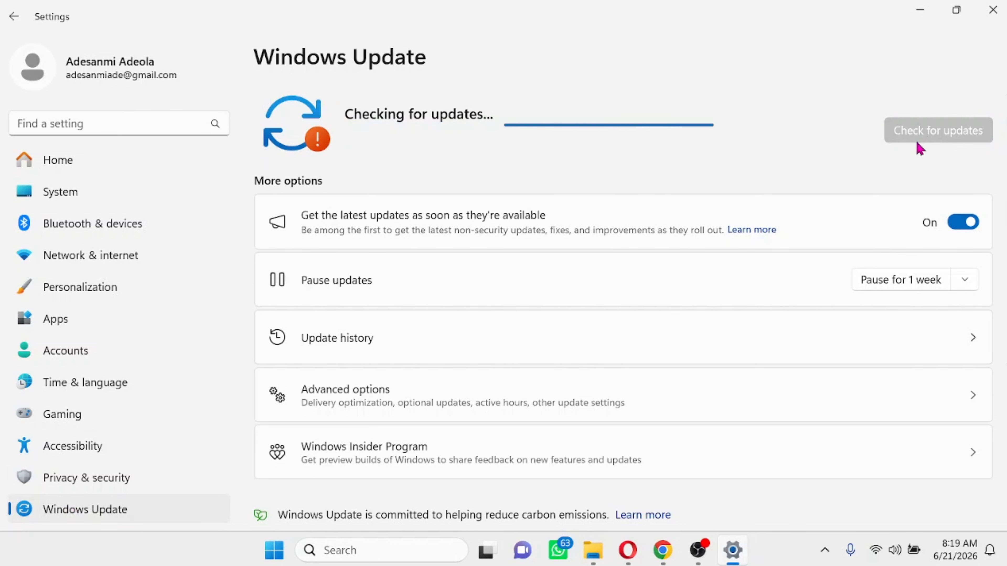
scroll(701, 341, "down", 1)
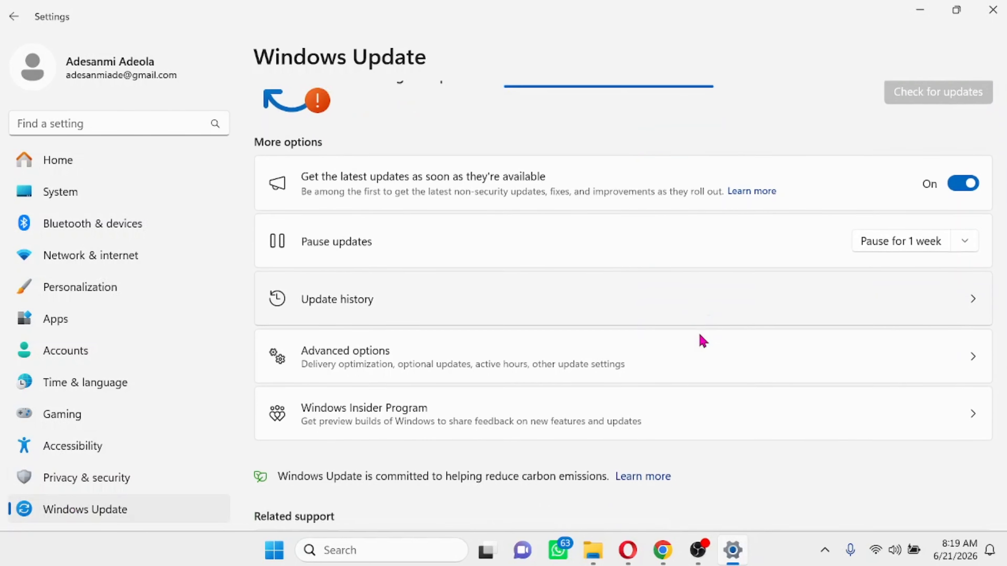
scroll(702, 340, "down", 5)
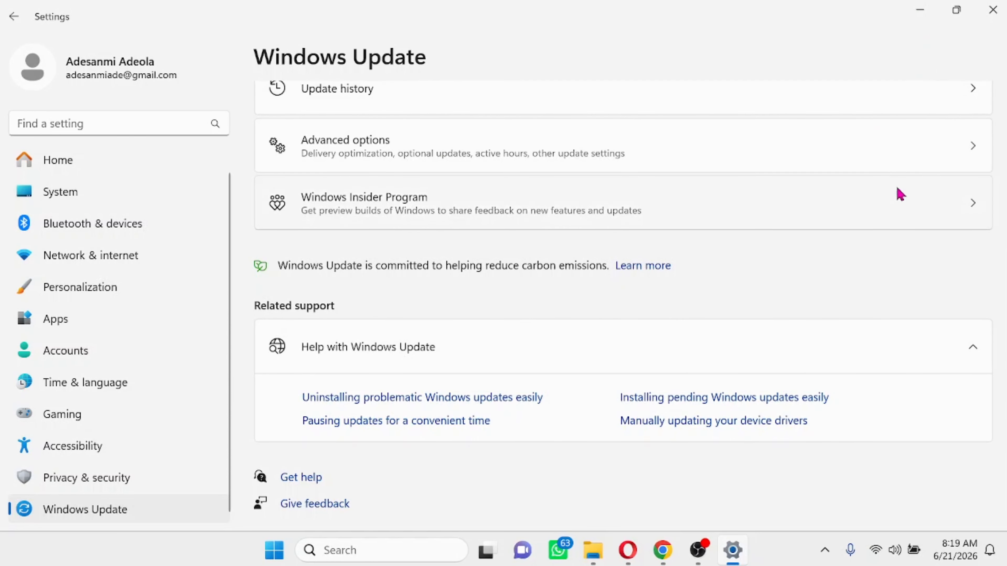
left_click(921, 12)
Switch to Chrome and open Intel's Download Drivers and Software page from a Google search for "intel camera driver windows 11"
left_click(663, 550)
left_click(396, 320)
left_click(344, 359)
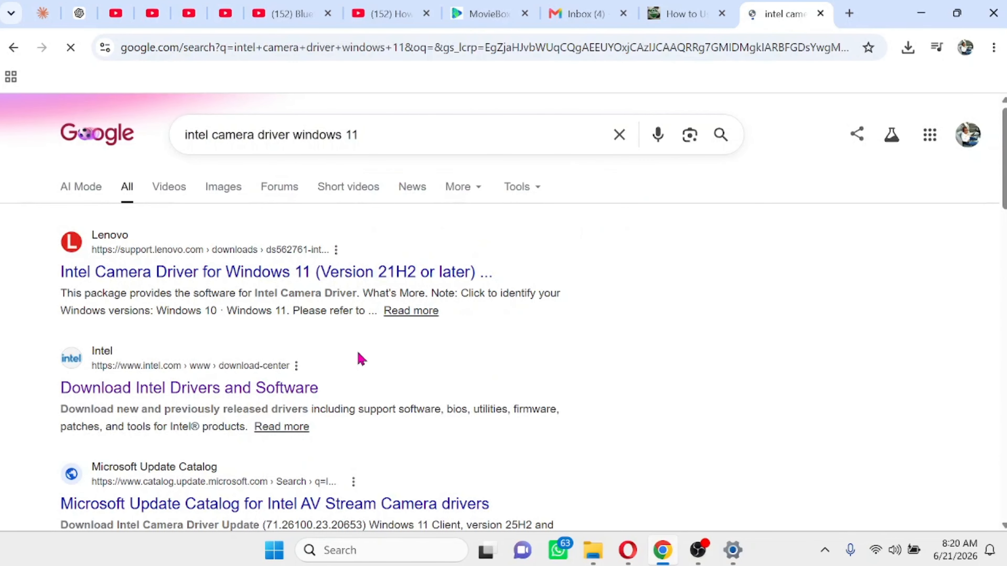
scroll(361, 359, "down", 4)
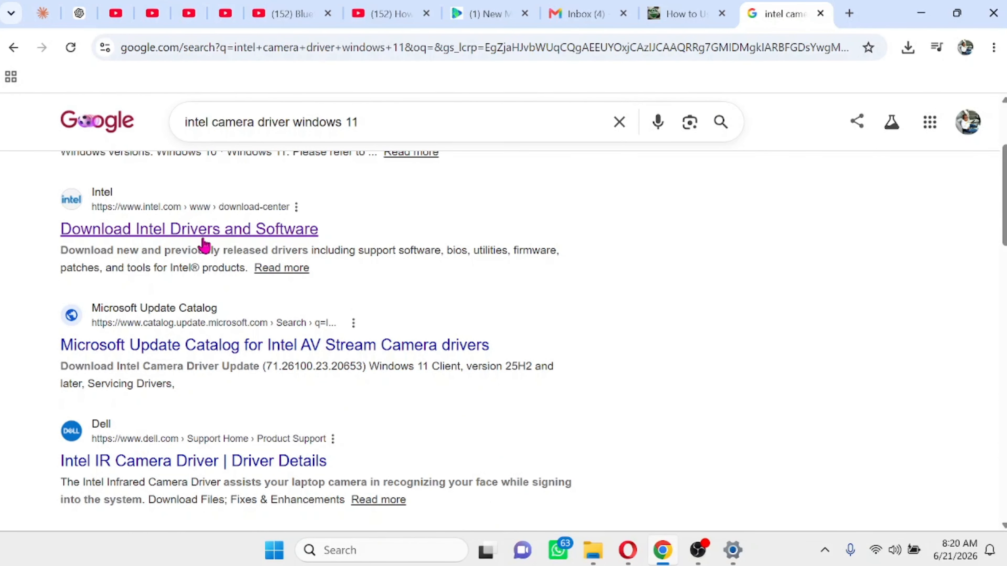
left_click(218, 237)
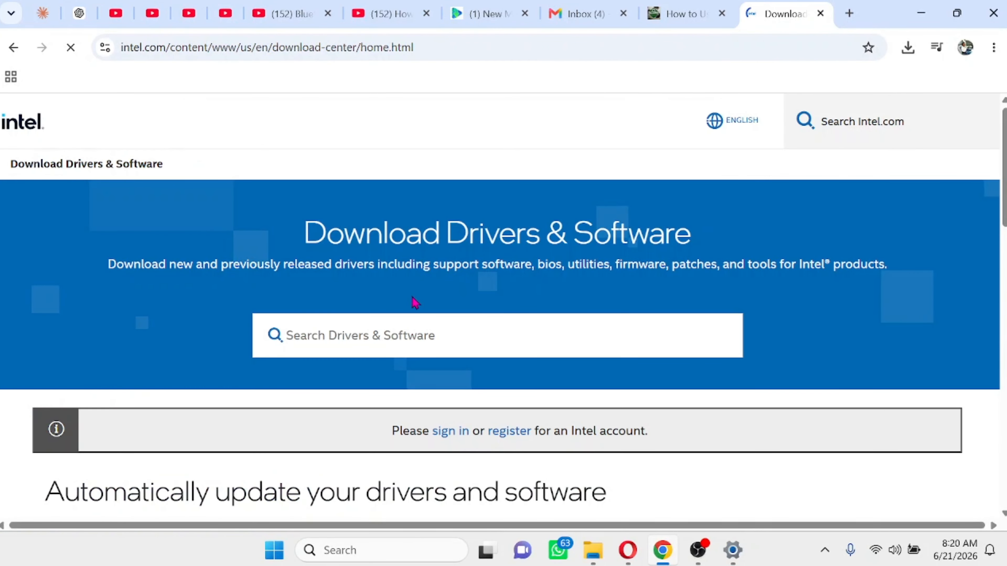
Search Intel's drivers for "intel wireless bluetooth driver for windows 11 64-bit" and look through the Bluetooth driver results
scroll(415, 304, "down", 2)
left_click(413, 260)
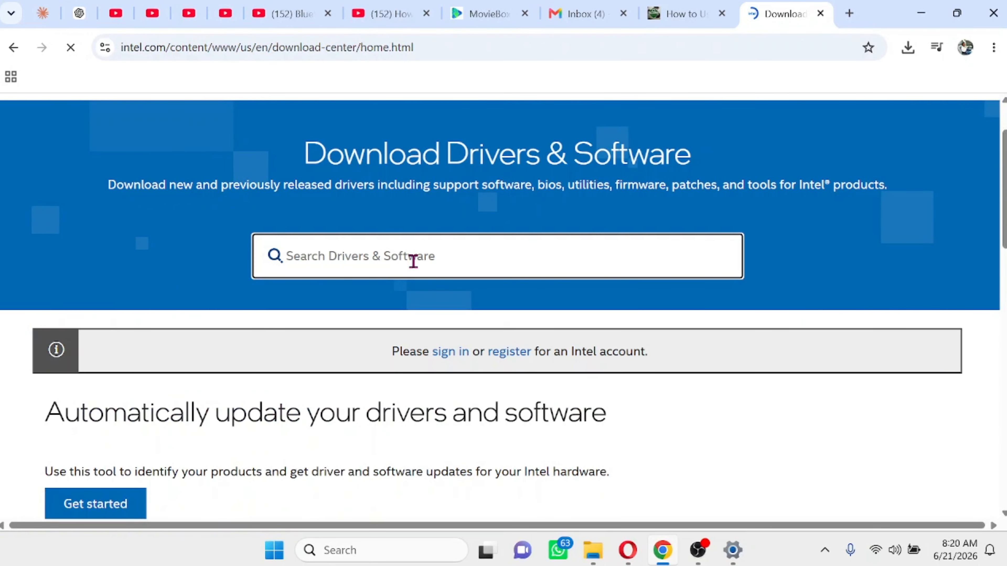
type("b")
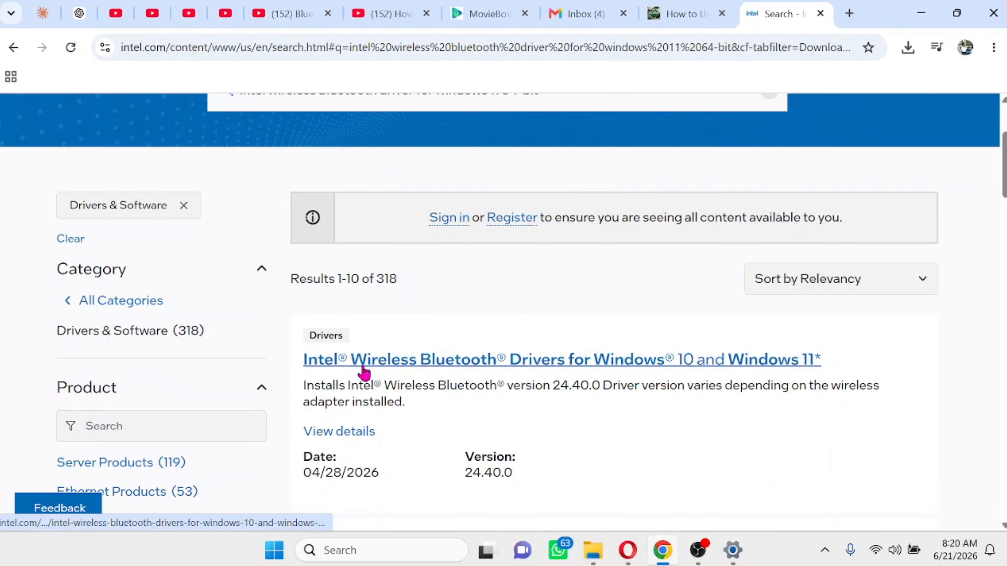
scroll(560, 382, "down", 2)
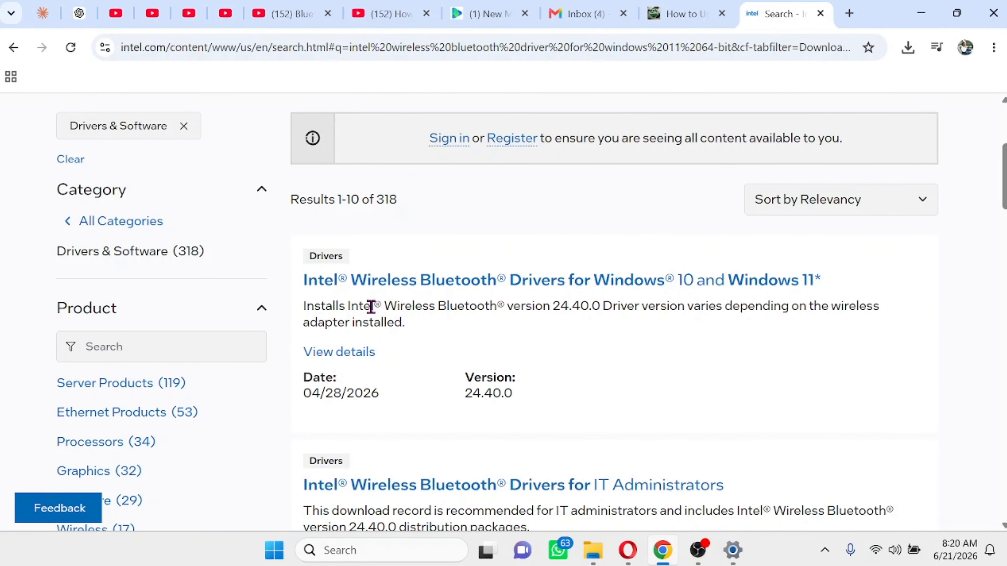
scroll(695, 343, "down", 4)
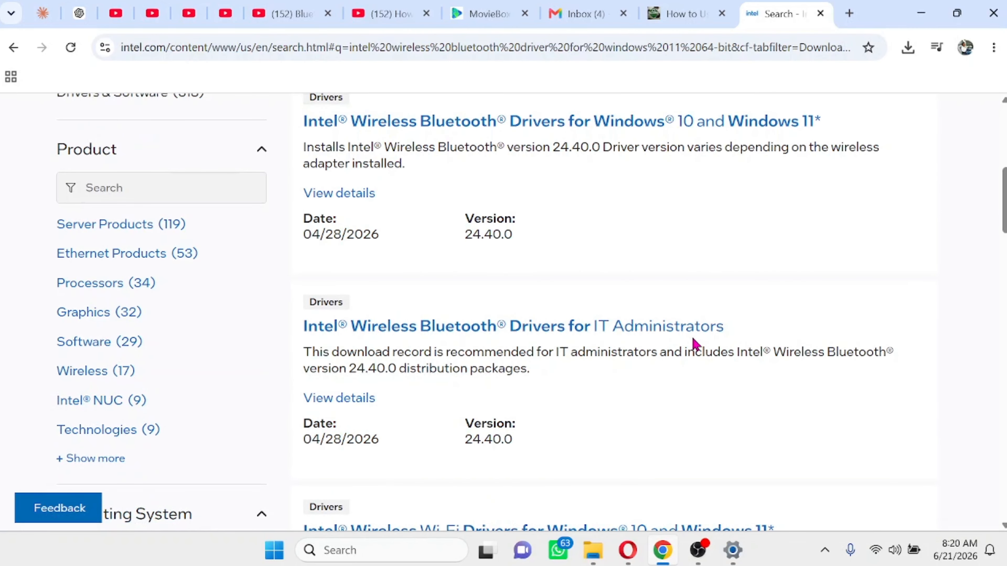
scroll(670, 344, "down", 2)
scroll(674, 345, "up", 6)
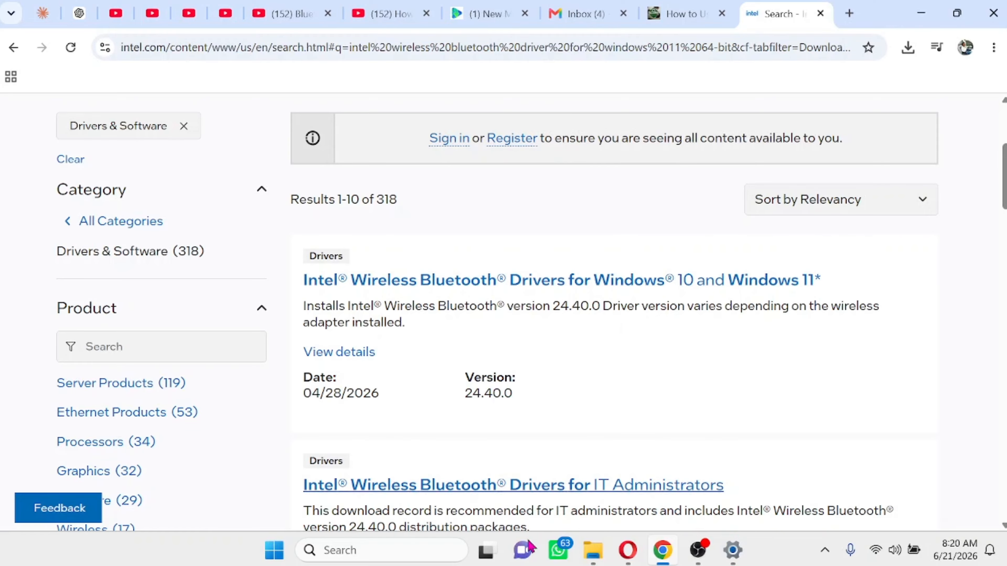
Open the Bluetooth and other devices settings to view the Bluetooth switch and device list, and minimise the window
left_click(331, 551)
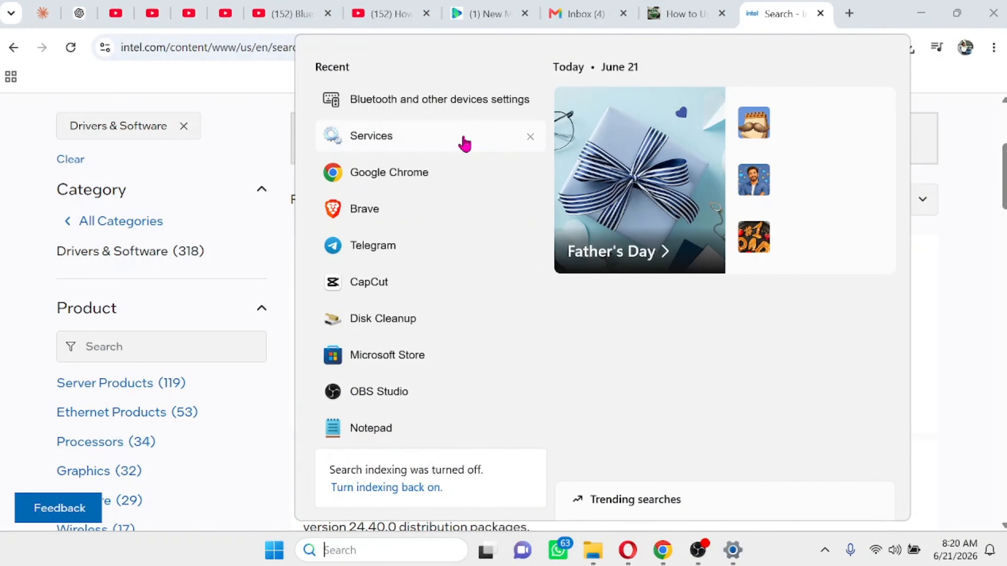
left_click(427, 105)
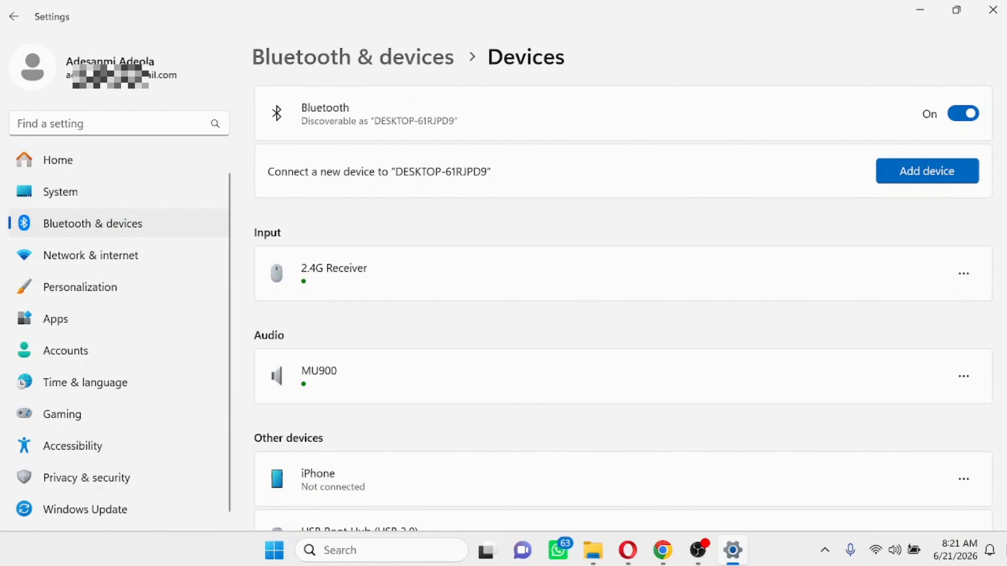
left_click(733, 550)
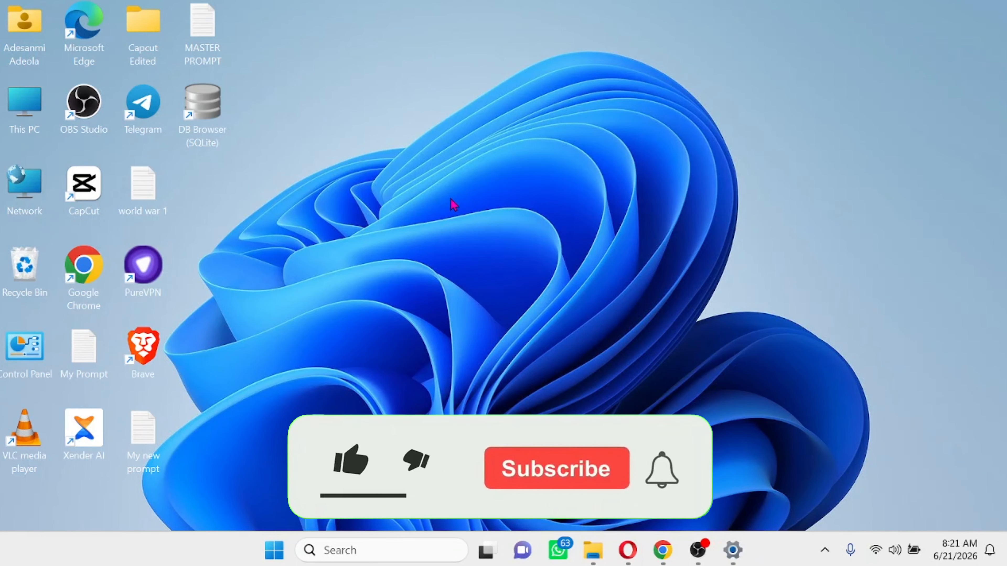